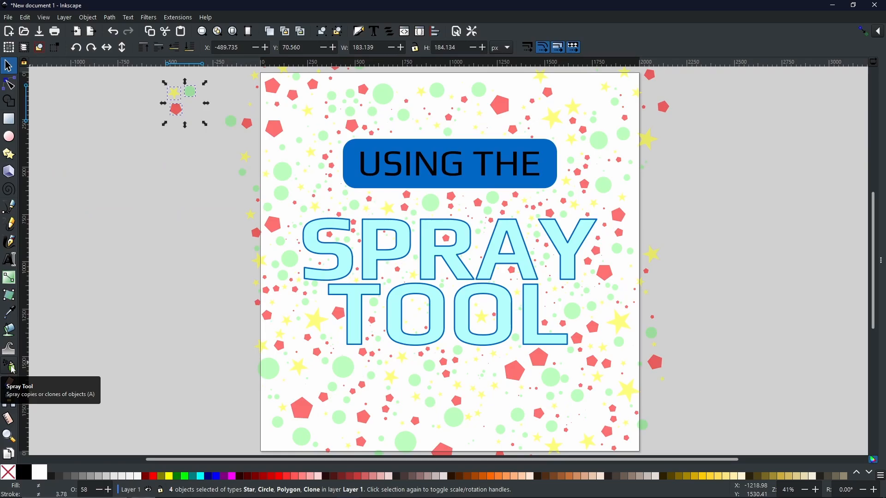
Step: Activate the Spray Tool and spray clones of the star, circle and pentagon beside the page with width 30 and amount 10
{"action": "left_click", "coordinate": [48, 239]}
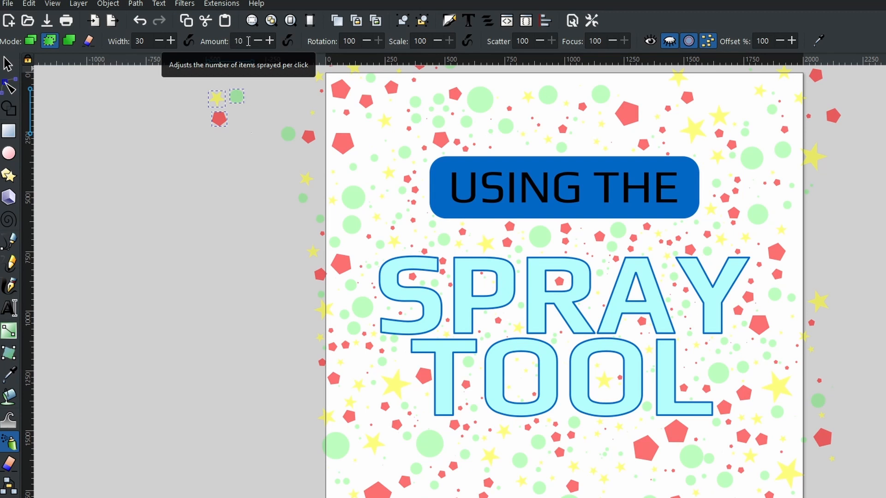
{"action": "left_click_drag", "start_coordinate": [112, 226], "coordinate": [200, 287]}
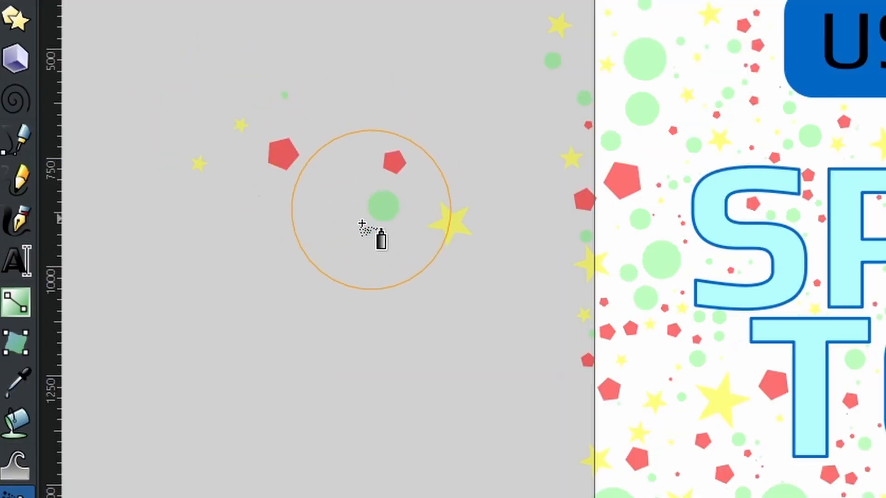
{"action": "mouse_move", "coordinate": [361, 223]}
{"action": "left_mouse_down"}
{"action": "mouse_move", "coordinate": [285, 265]}
{"action": "mouse_move", "coordinate": [236, 271]}
{"action": "mouse_move", "coordinate": [254, 349]}
{"action": "mouse_move", "coordinate": [291, 358]}
{"action": "mouse_move", "coordinate": [367, 263]}
{"action": "mouse_move", "coordinate": [298, 171]}
{"action": "mouse_move", "coordinate": [217, 225]}
{"action": "mouse_move", "coordinate": [246, 316]}
{"action": "left_mouse_up"}
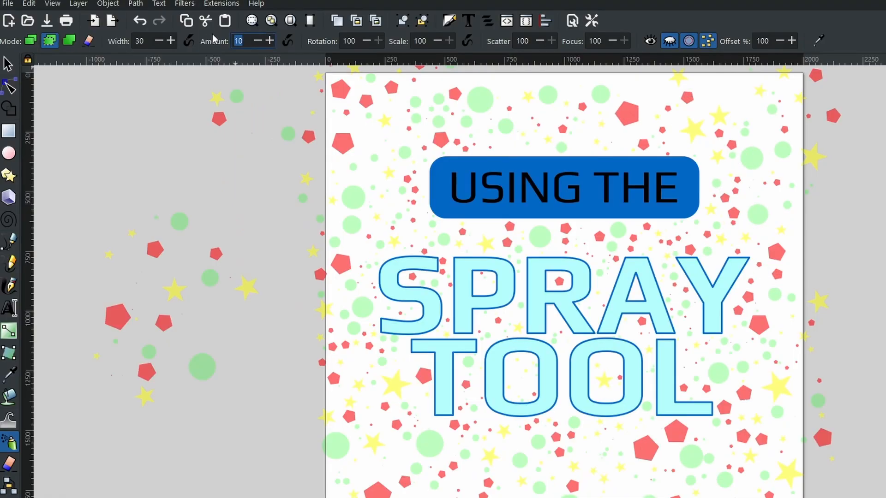
Step: Set the spray amount to 100 and spray the shapes in the empty area beside the page
{"action": "type", "text": "100"}
{"action": "key", "text": "Return"}
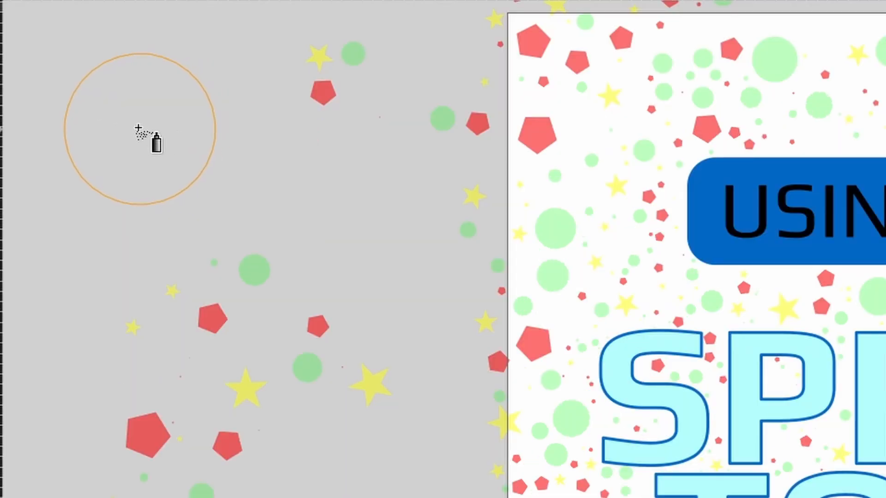
{"action": "mouse_move", "coordinate": [112, 140]}
{"action": "left_mouse_down"}
{"action": "mouse_move", "coordinate": [146, 145]}
{"action": "mouse_move", "coordinate": [118, 162]}
{"action": "mouse_move", "coordinate": [140, 147]}
{"action": "left_mouse_up"}
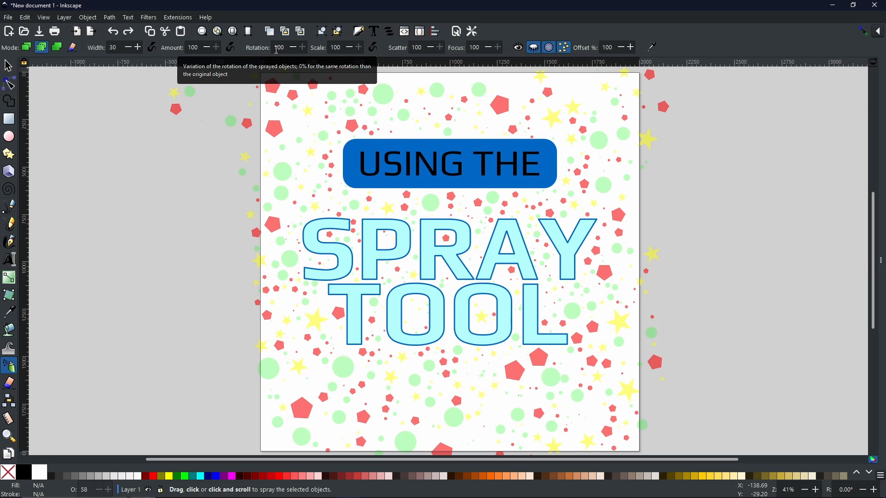
Step: Try spraying the shapes beside the page with the rotation variation set to 0
{"action": "double_click", "coordinate": [281, 47]}
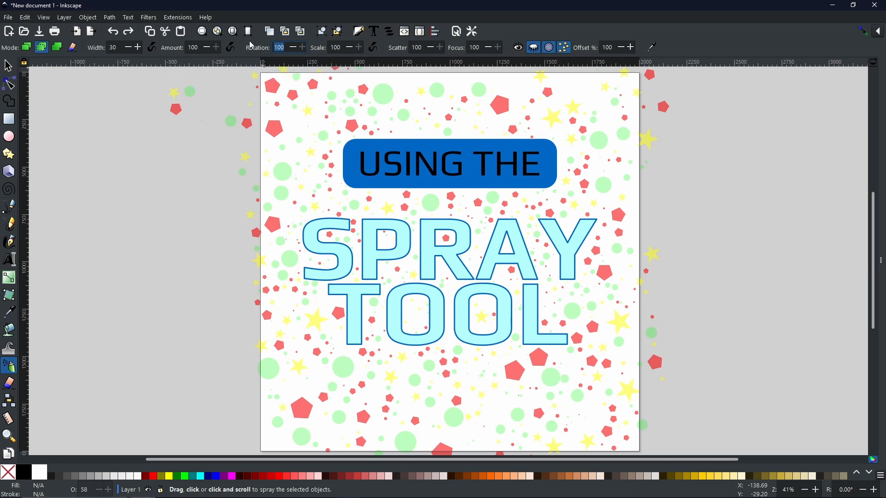
{"action": "type", "text": "0"}
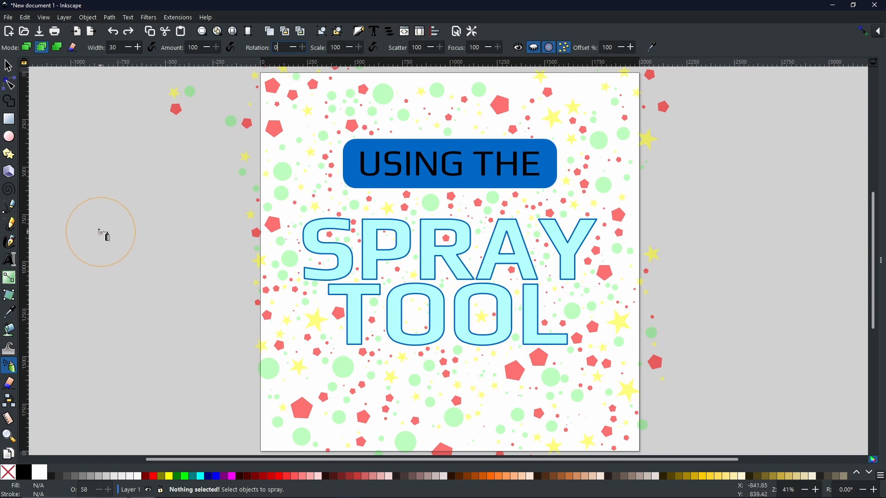
{"action": "mouse_move", "coordinate": [101, 233]}
{"action": "left_mouse_down"}
{"action": "mouse_move", "coordinate": [139, 223]}
{"action": "mouse_move", "coordinate": [145, 252]}
{"action": "mouse_move", "coordinate": [112, 261]}
{"action": "mouse_move", "coordinate": [100, 285]}
{"action": "mouse_move", "coordinate": [149, 293]}
{"action": "left_mouse_up"}
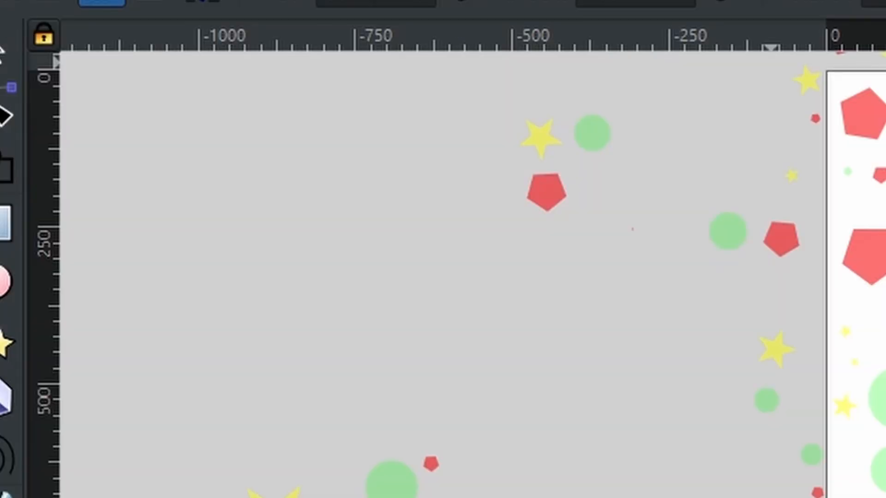
{"action": "mouse_move", "coordinate": [366, 310]}
{"action": "left_mouse_down"}
{"action": "mouse_move", "coordinate": [244, 253]}
{"action": "mouse_move", "coordinate": [333, 260]}
{"action": "mouse_move", "coordinate": [320, 245]}
{"action": "mouse_move", "coordinate": [304, 292]}
{"action": "mouse_move", "coordinate": [273, 264]}
{"action": "mouse_move", "coordinate": [320, 251]}
{"action": "left_mouse_up"}
{"action": "key", "text": "Escape"}
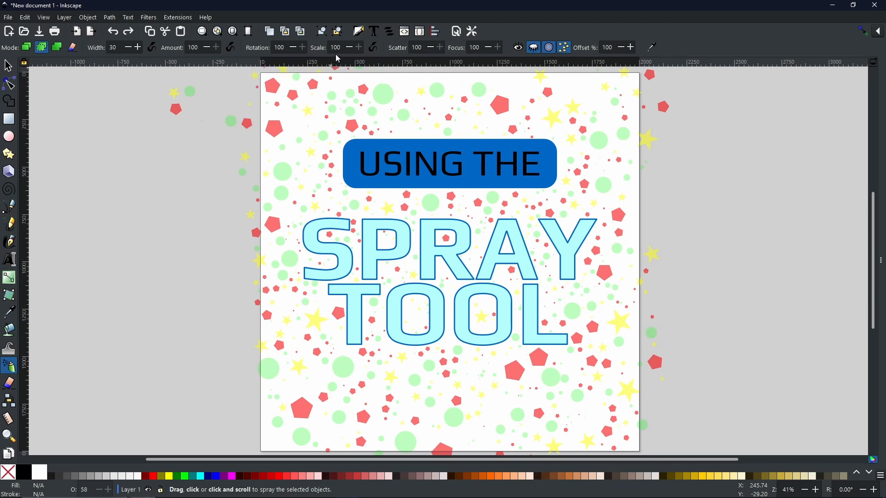
Step: Try spraying the shapes beside the page with the scale variation set to 0
{"action": "double_click", "coordinate": [341, 48]}
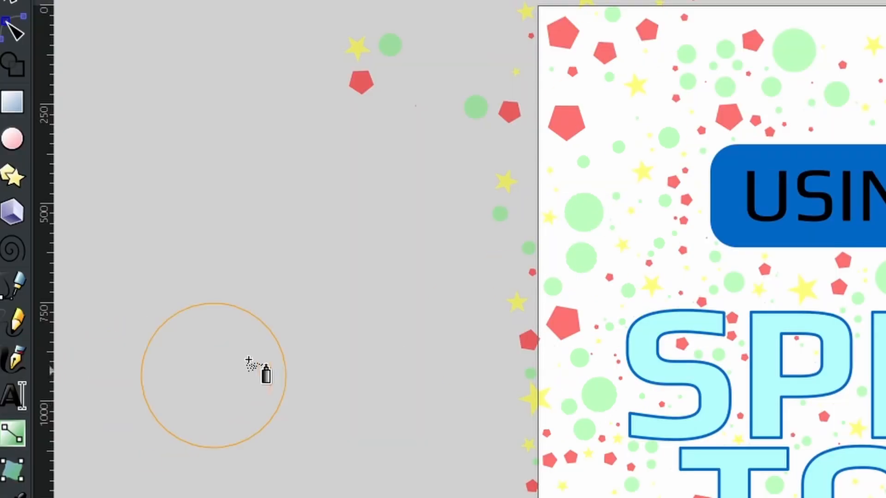
{"action": "left_click_drag", "start_coordinate": [121, 243], "coordinate": [125, 235]}
{"action": "mouse_move", "coordinate": [255, 343]}
{"action": "left_mouse_down"}
{"action": "mouse_move", "coordinate": [288, 402]}
{"action": "mouse_move", "coordinate": [255, 424]}
{"action": "mouse_move", "coordinate": [214, 355]}
{"action": "mouse_move", "coordinate": [267, 333]}
{"action": "mouse_move", "coordinate": [245, 365]}
{"action": "mouse_move", "coordinate": [286, 354]}
{"action": "left_mouse_up"}
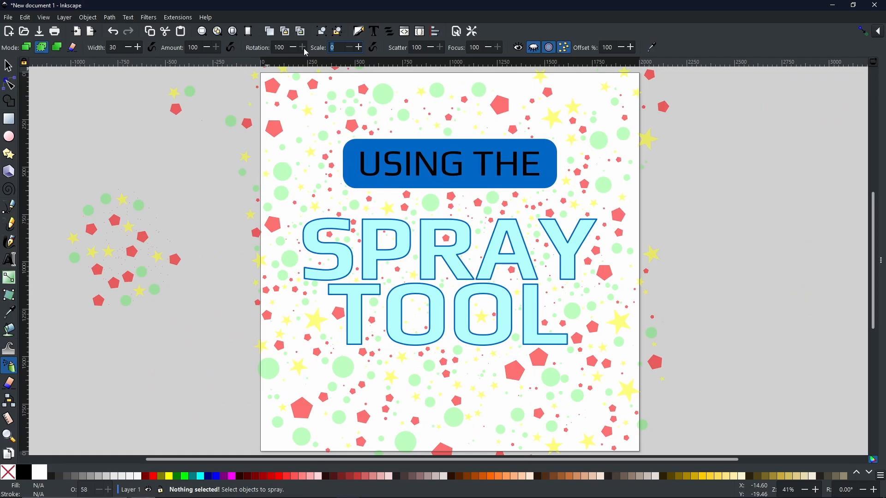
Step: Set the scale variation to 100 and spray another cluster of shapes beside the page
{"action": "type", "text": "100"}
{"action": "key", "text": "Return"}
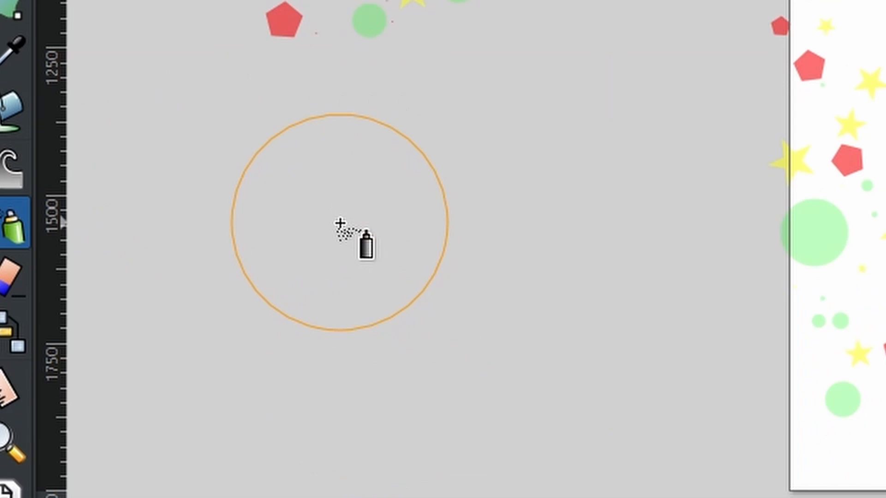
{"action": "mouse_move", "coordinate": [340, 223]}
{"action": "left_mouse_down"}
{"action": "mouse_move", "coordinate": [306, 264]}
{"action": "mouse_move", "coordinate": [410, 276]}
{"action": "mouse_move", "coordinate": [479, 269]}
{"action": "mouse_move", "coordinate": [478, 305]}
{"action": "mouse_move", "coordinate": [377, 275]}
{"action": "mouse_move", "coordinate": [435, 194]}
{"action": "mouse_move", "coordinate": [479, 174]}
{"action": "mouse_move", "coordinate": [412, 209]}
{"action": "mouse_move", "coordinate": [427, 270]}
{"action": "mouse_move", "coordinate": [456, 258]}
{"action": "mouse_move", "coordinate": [390, 245]}
{"action": "mouse_move", "coordinate": [369, 214]}
{"action": "mouse_move", "coordinate": [386, 240]}
{"action": "left_mouse_up"}
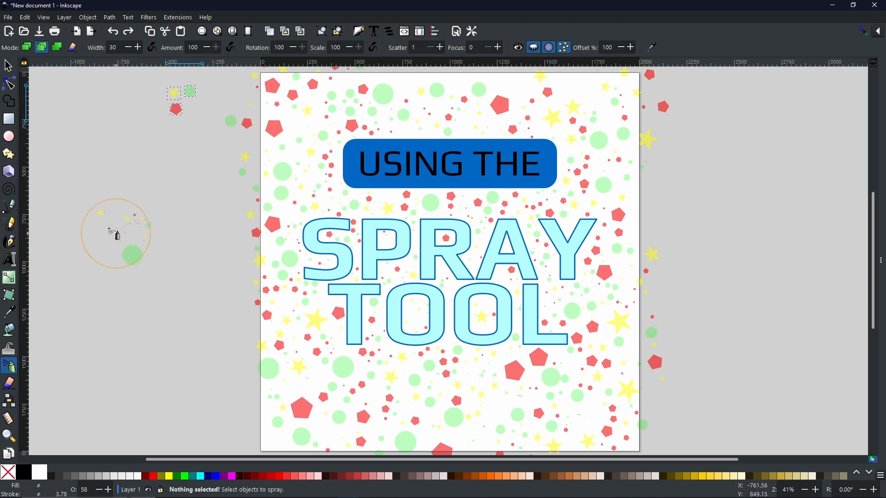
Step: Try spraying the shapes beside the page with scatter 1 and focus 0
{"action": "mouse_move", "coordinate": [113, 233]}
{"action": "left_mouse_down"}
{"action": "mouse_move", "coordinate": [125, 200]}
{"action": "mouse_move", "coordinate": [160, 216]}
{"action": "mouse_move", "coordinate": [143, 216]}
{"action": "left_mouse_up"}
{"action": "key", "text": "Escape"}
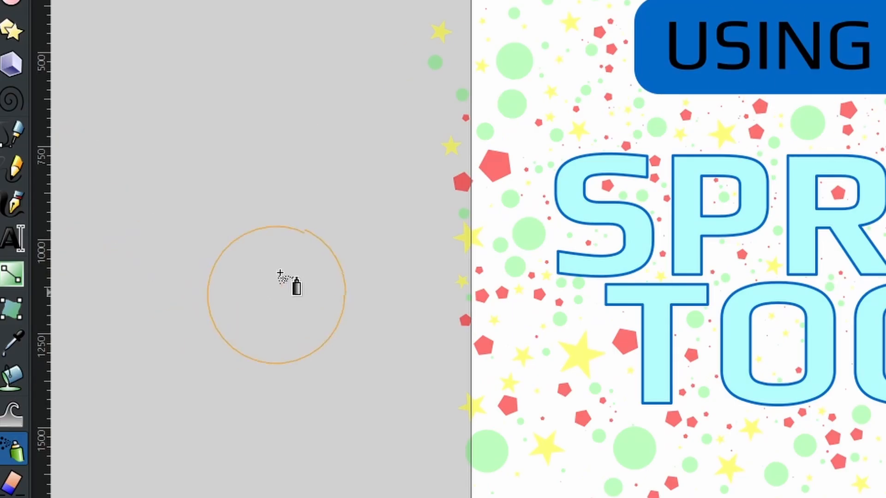
Step: Spray dense clusters of the shapes down the empty area beside the page
{"action": "mouse_move", "coordinate": [292, 192]}
{"action": "left_mouse_down"}
{"action": "mouse_move", "coordinate": [251, 181]}
{"action": "mouse_move", "coordinate": [297, 166]}
{"action": "mouse_move", "coordinate": [186, 187]}
{"action": "mouse_move", "coordinate": [276, 143]}
{"action": "mouse_move", "coordinate": [300, 261]}
{"action": "left_mouse_up"}
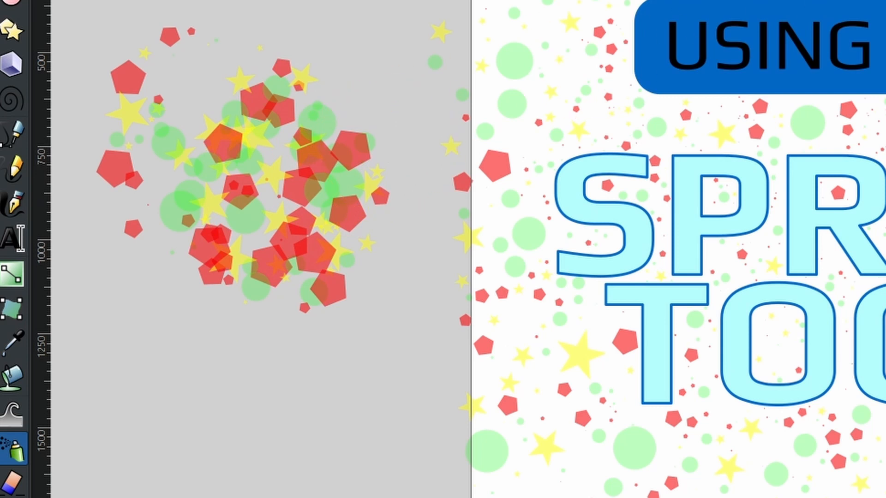
{"action": "mouse_move", "coordinate": [271, 312]}
{"action": "left_mouse_down"}
{"action": "mouse_move", "coordinate": [192, 440]}
{"action": "mouse_move", "coordinate": [284, 459]}
{"action": "mouse_move", "coordinate": [259, 429]}
{"action": "mouse_move", "coordinate": [189, 468]}
{"action": "mouse_move", "coordinate": [212, 453]}
{"action": "mouse_move", "coordinate": [294, 478]}
{"action": "mouse_move", "coordinate": [257, 497]}
{"action": "mouse_move", "coordinate": [185, 460]}
{"action": "mouse_move", "coordinate": [262, 480]}
{"action": "left_mouse_up"}
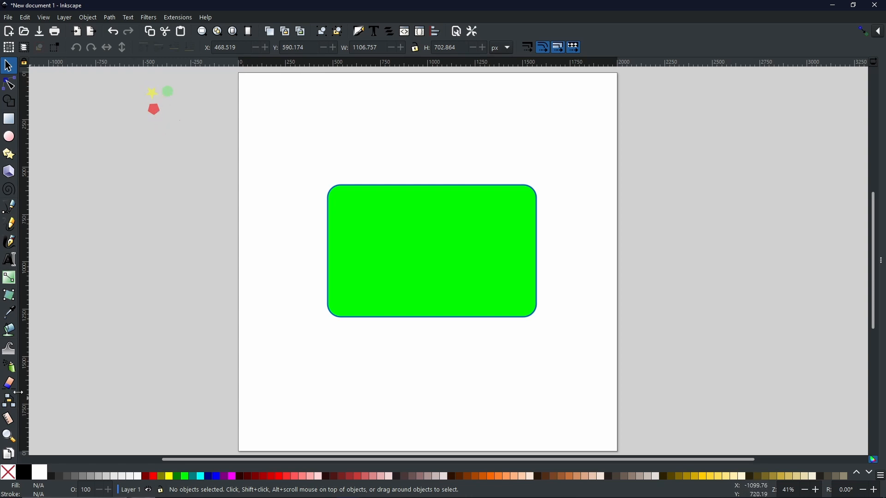
Step: Spray clones of the star, circle and pentagon across the green rectangle's area, limited to transparent areas, and undo the spray
{"action": "left_click", "coordinate": [9, 367]}
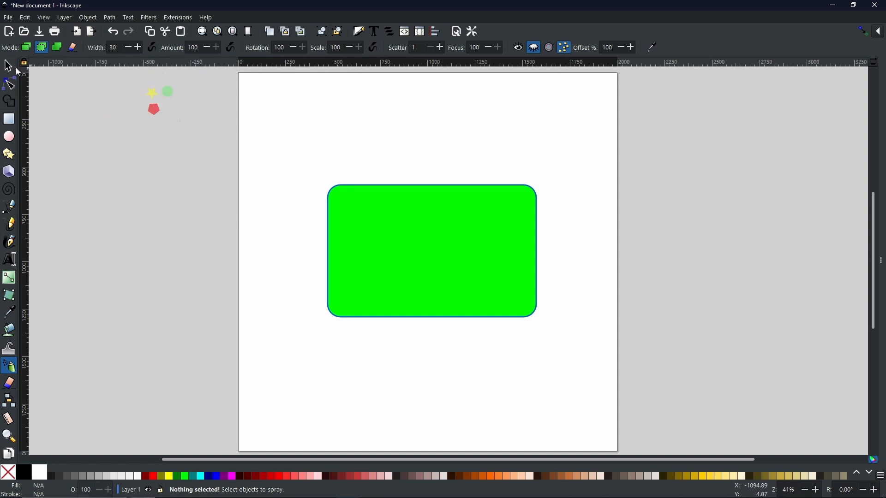
{"action": "key", "text": "s"}
{"action": "left_click_drag", "start_coordinate": [117, 80], "coordinate": [214, 141]}
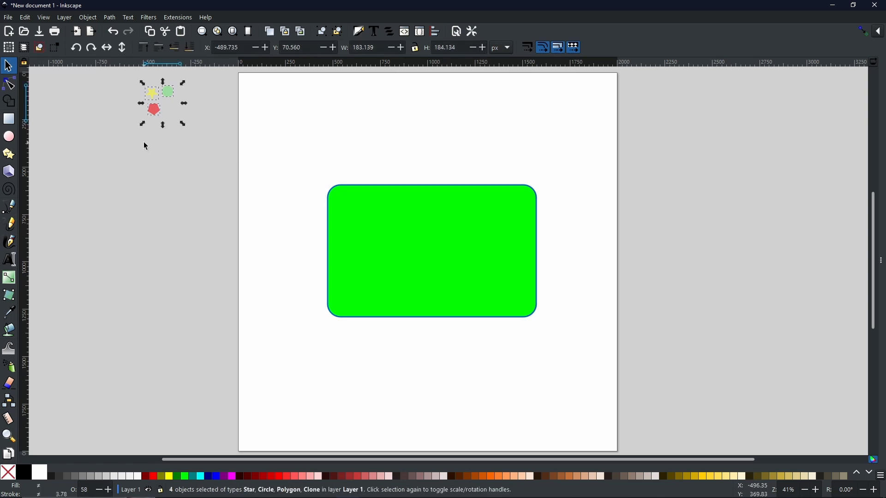
{"action": "left_click", "coordinate": [10, 369]}
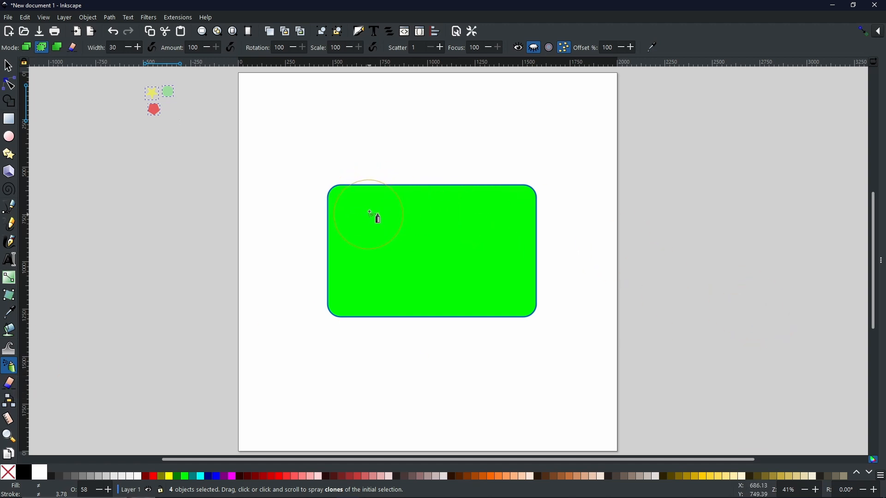
{"action": "left_click", "coordinate": [375, 216]}
{"action": "mouse_move", "coordinate": [463, 262]}
{"action": "left_mouse_down"}
{"action": "mouse_move", "coordinate": [476, 164]}
{"action": "mouse_move", "coordinate": [520, 156]}
{"action": "mouse_move", "coordinate": [570, 212]}
{"action": "mouse_move", "coordinate": [533, 321]}
{"action": "mouse_move", "coordinate": [363, 319]}
{"action": "mouse_move", "coordinate": [322, 329]}
{"action": "mouse_move", "coordinate": [304, 282]}
{"action": "mouse_move", "coordinate": [315, 193]}
{"action": "mouse_move", "coordinate": [336, 164]}
{"action": "mouse_move", "coordinate": [513, 172]}
{"action": "mouse_move", "coordinate": [549, 198]}
{"action": "mouse_move", "coordinate": [559, 312]}
{"action": "mouse_move", "coordinate": [518, 345]}
{"action": "mouse_move", "coordinate": [296, 337]}
{"action": "mouse_move", "coordinate": [299, 175]}
{"action": "mouse_move", "coordinate": [433, 157]}
{"action": "left_mouse_up"}
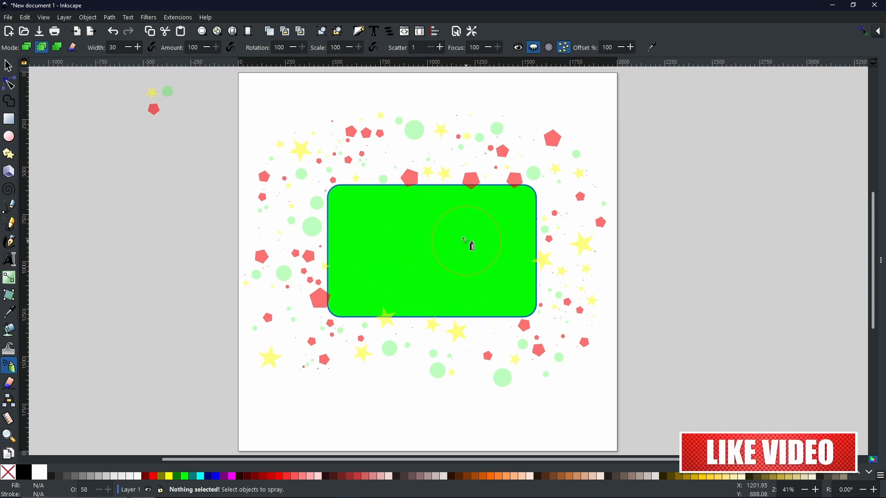
{"action": "key", "text": "ctrl+z"}
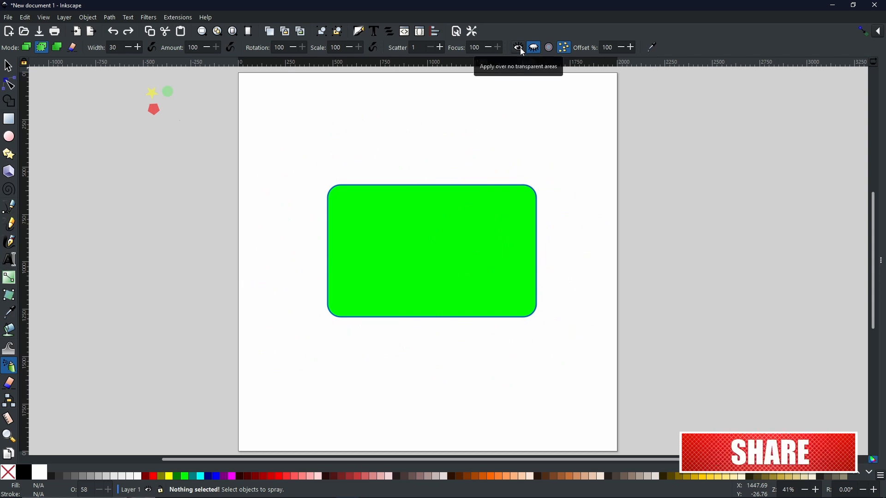
Step: Restrict spraying to non-transparent areas and spray the shapes across the green rectangle
{"action": "left_click", "coordinate": [518, 48]}
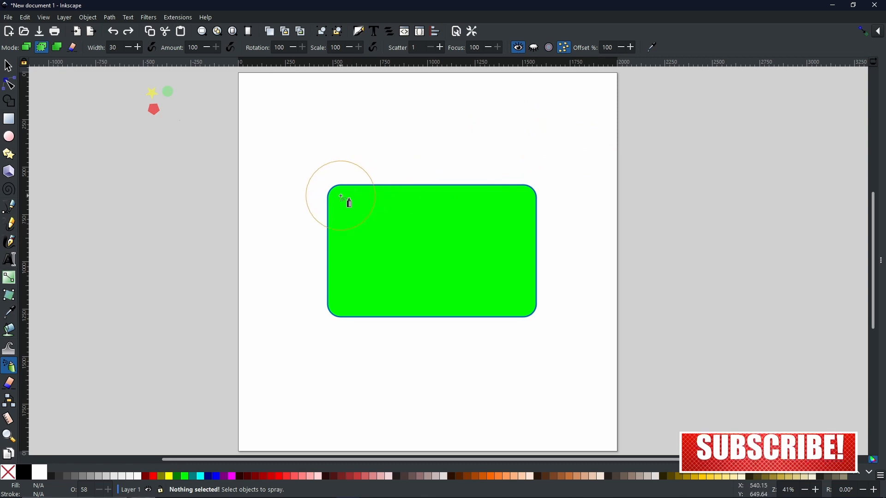
{"action": "mouse_move", "coordinate": [343, 200]}
{"action": "left_mouse_down"}
{"action": "mouse_move", "coordinate": [326, 227]}
{"action": "mouse_move", "coordinate": [331, 255]}
{"action": "mouse_move", "coordinate": [381, 310]}
{"action": "mouse_move", "coordinate": [465, 258]}
{"action": "mouse_move", "coordinate": [512, 275]}
{"action": "mouse_move", "coordinate": [505, 318]}
{"action": "mouse_move", "coordinate": [390, 318]}
{"action": "mouse_move", "coordinate": [342, 339]}
{"action": "mouse_move", "coordinate": [302, 223]}
{"action": "mouse_move", "coordinate": [315, 157]}
{"action": "mouse_move", "coordinate": [439, 209]}
{"action": "mouse_move", "coordinate": [511, 184]}
{"action": "mouse_move", "coordinate": [395, 116]}
{"action": "mouse_move", "coordinate": [333, 102]}
{"action": "mouse_move", "coordinate": [257, 184]}
{"action": "mouse_move", "coordinate": [283, 298]}
{"action": "mouse_move", "coordinate": [393, 295]}
{"action": "mouse_move", "coordinate": [434, 222]}
{"action": "mouse_move", "coordinate": [497, 263]}
{"action": "mouse_move", "coordinate": [406, 218]}
{"action": "mouse_move", "coordinate": [455, 241]}
{"action": "mouse_move", "coordinate": [531, 314]}
{"action": "mouse_move", "coordinate": [512, 320]}
{"action": "mouse_move", "coordinate": [452, 226]}
{"action": "mouse_move", "coordinate": [550, 191]}
{"action": "mouse_move", "coordinate": [416, 190]}
{"action": "mouse_move", "coordinate": [394, 257]}
{"action": "mouse_move", "coordinate": [372, 198]}
{"action": "mouse_move", "coordinate": [453, 180]}
{"action": "mouse_move", "coordinate": [376, 219]}
{"action": "mouse_move", "coordinate": [437, 308]}
{"action": "left_mouse_up"}
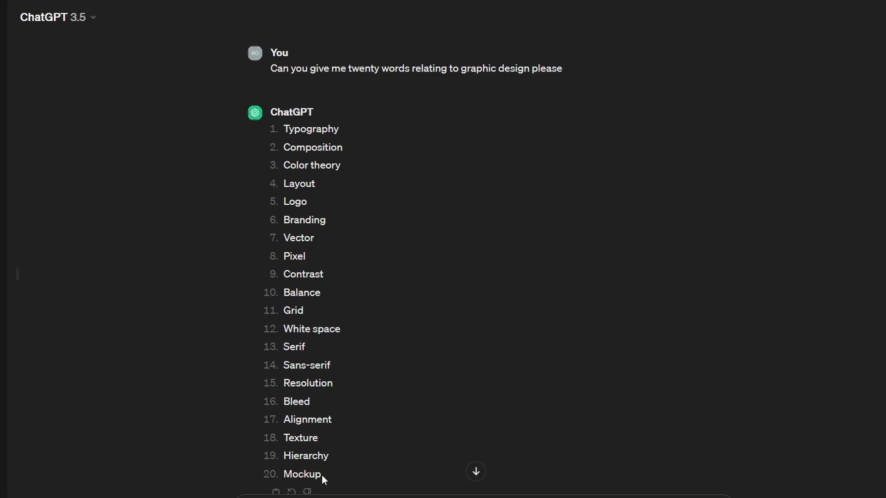
Step: Copy the twenty graphic design words from the ChatGPT reply and paste them as text beside the page in Inkscape
{"action": "left_click_drag", "start_coordinate": [322, 475], "coordinate": [283, 129]}
{"action": "right_click", "coordinate": [302, 131]}
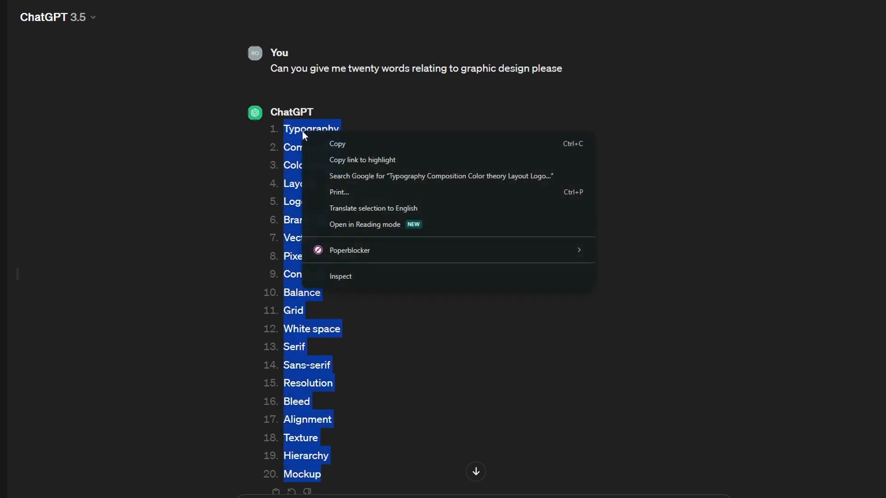
{"action": "left_click", "coordinate": [331, 148]}
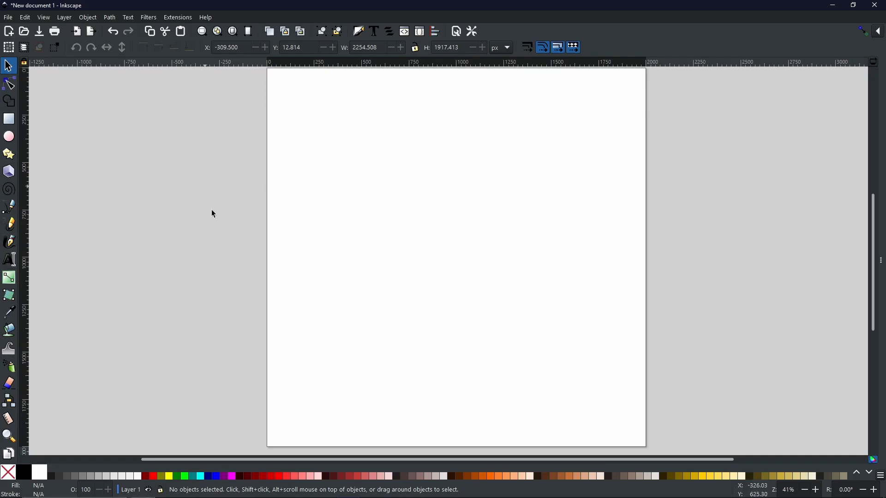
{"action": "left_click", "coordinate": [9, 261]}
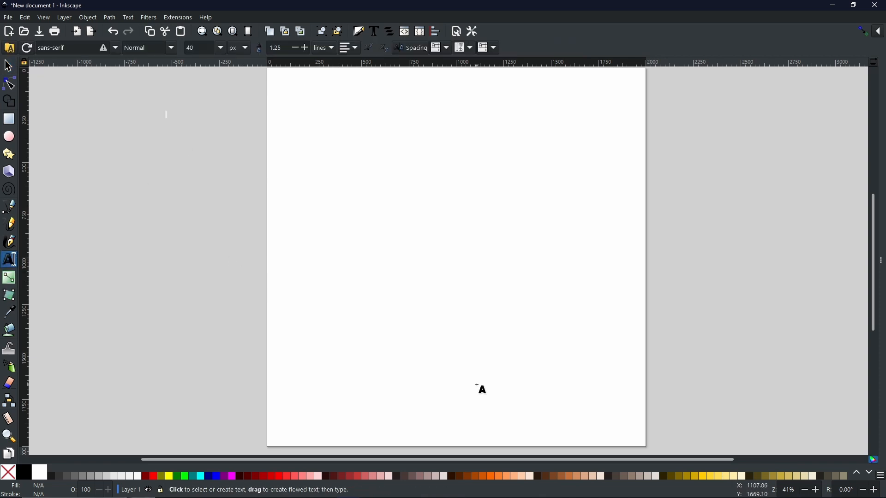
{"action": "key", "text": "ctrl+v"}
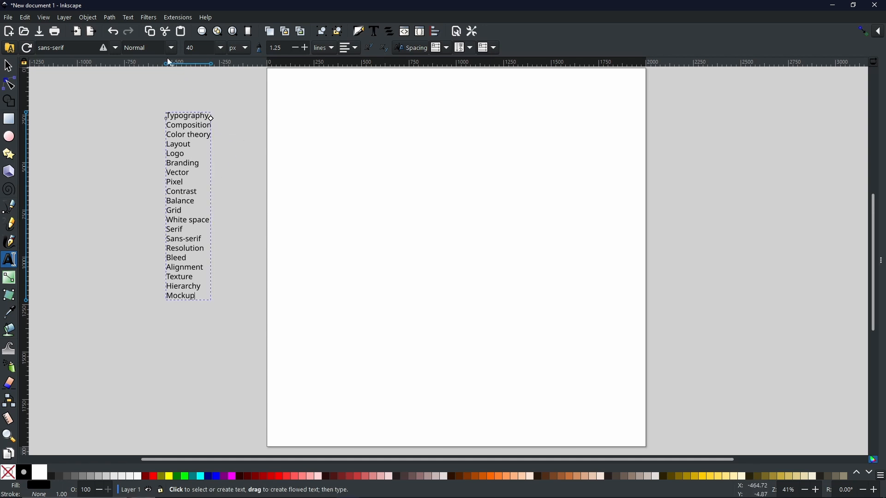
Step: Convert the pasted word list to paths and ungroup it
{"action": "left_click", "coordinate": [114, 19]}
{"action": "left_click", "coordinate": [134, 28]}
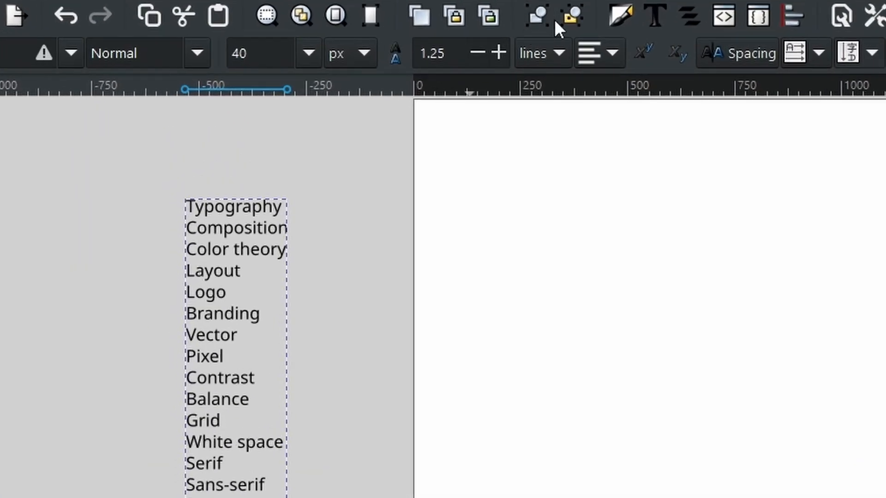
{"action": "left_click", "coordinate": [578, 16]}
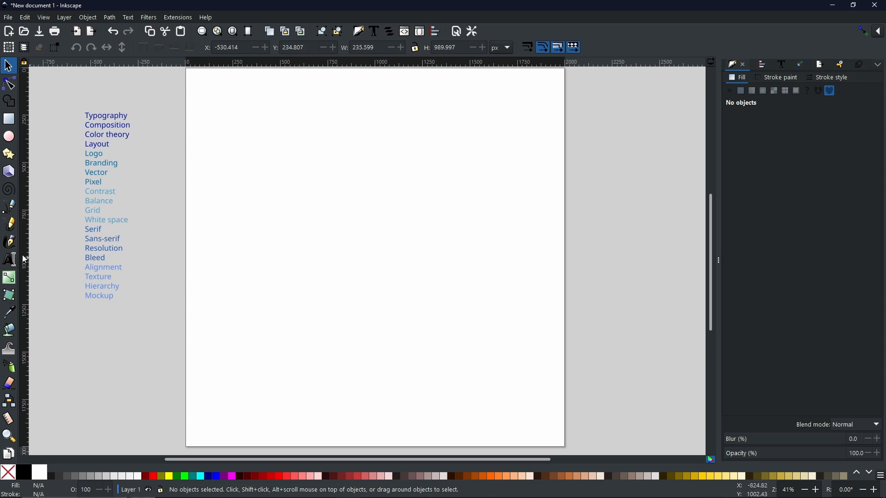
Step: Add a two-line text object reading "GRAPHIC DESIGN" on the page
{"action": "left_click", "coordinate": [10, 259]}
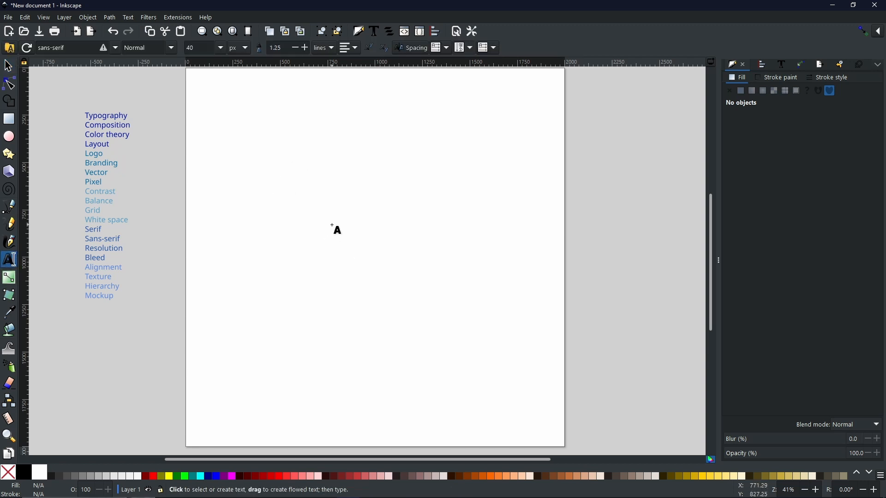
{"action": "left_click", "coordinate": [299, 189]}
{"action": "type", "text": "GRAPHIC"}
{"action": "key", "text": "Return"}
{"action": "type", "text": "DESIGN"}
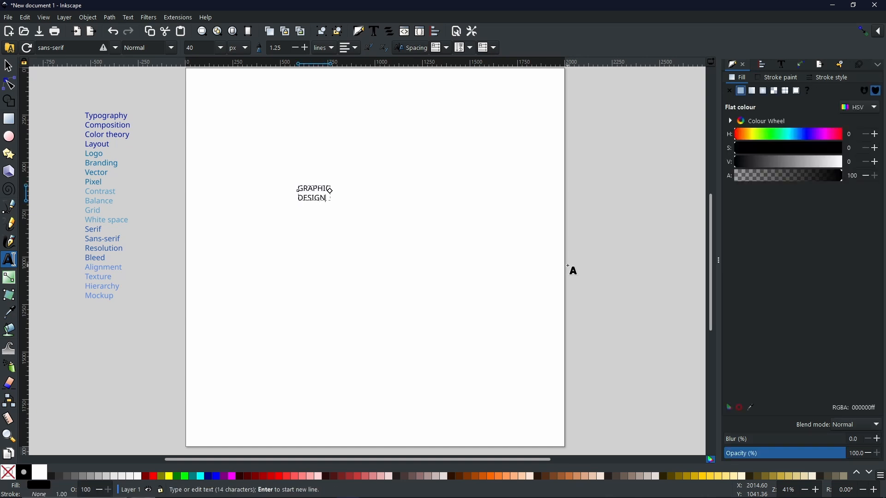
Step: Enlarge the GRAPHIC DESIGN text and move it toward the middle of the page
{"action": "key", "text": "F1"}
{"action": "left_click_drag", "start_coordinate": [334, 205], "coordinate": [475, 273]}
{"action": "left_click_drag", "start_coordinate": [367, 168], "coordinate": [431, 227]}
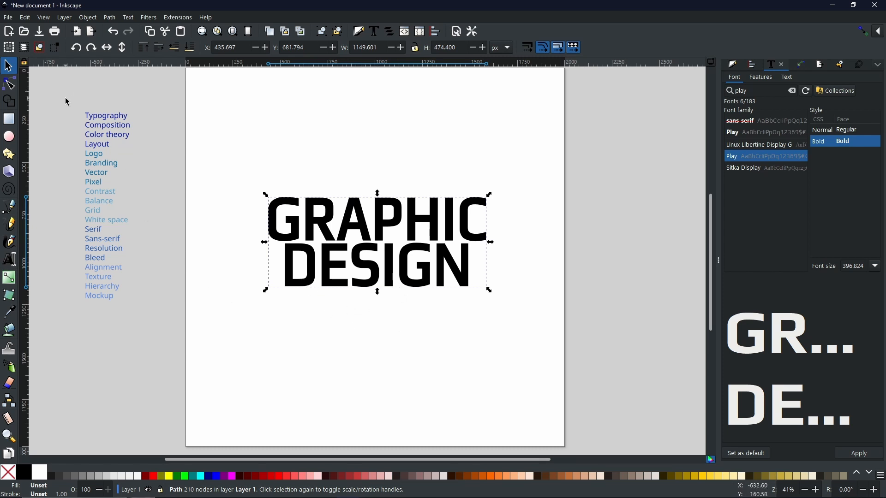
Step: Select all twenty word paths and configure the Spray Tool with rotation 0 and overlap prevention enabled
{"action": "left_click_drag", "start_coordinate": [66, 99], "coordinate": [168, 314]}
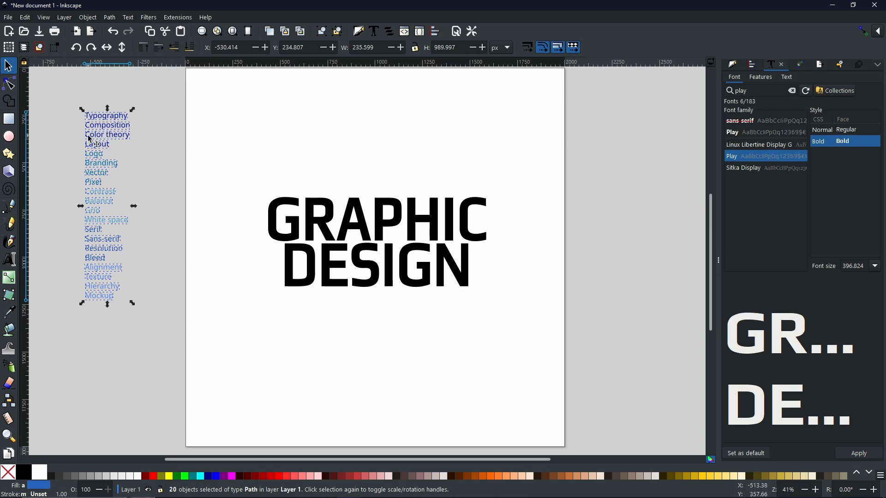
{"action": "left_click", "coordinate": [7, 367]}
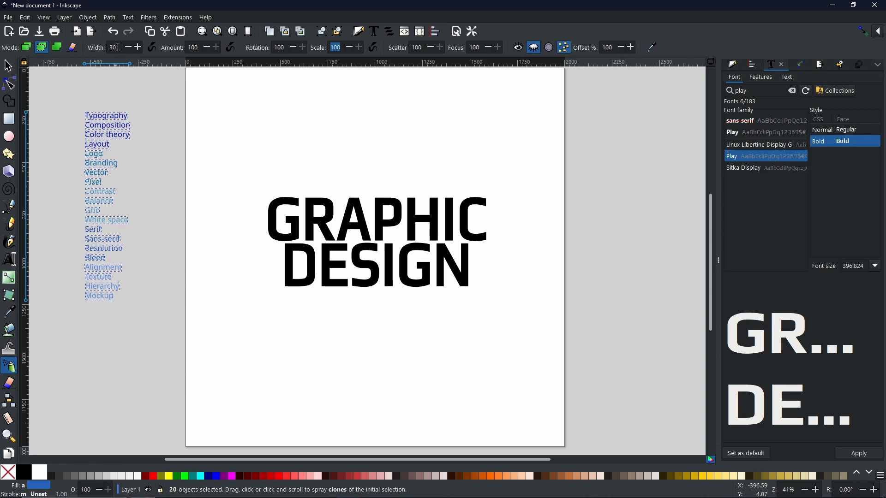
{"action": "double_click", "coordinate": [287, 48]}
{"action": "type", "text": "0"}
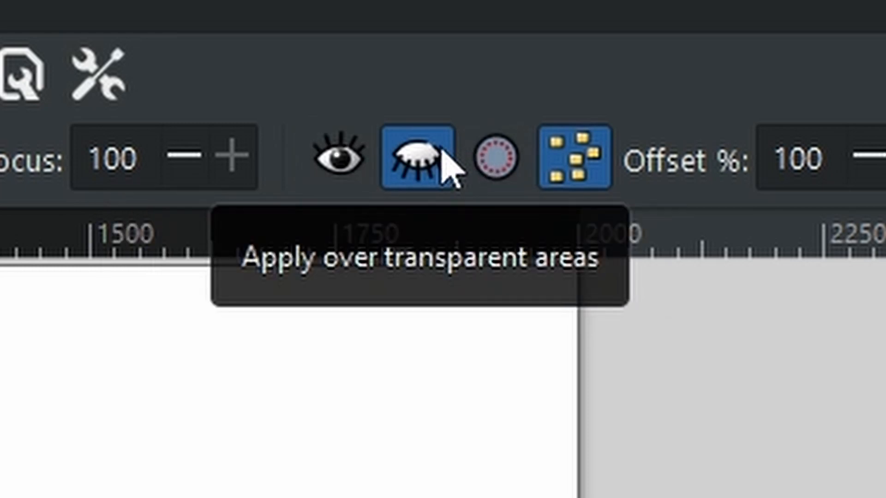
{"action": "left_click", "coordinate": [495, 160]}
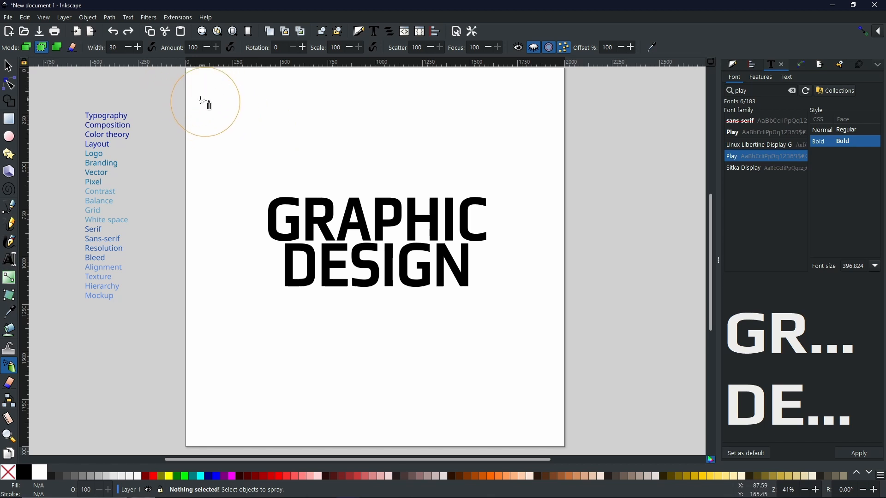
Step: Spray the words over the whole page around the GRAPHIC DESIGN title
{"action": "mouse_move", "coordinate": [196, 91]}
{"action": "left_mouse_down"}
{"action": "mouse_move", "coordinate": [508, 92]}
{"action": "mouse_move", "coordinate": [539, 125]}
{"action": "mouse_move", "coordinate": [433, 144]}
{"action": "mouse_move", "coordinate": [234, 152]}
{"action": "mouse_move", "coordinate": [222, 187]}
{"action": "mouse_move", "coordinate": [509, 198]}
{"action": "mouse_move", "coordinate": [552, 232]}
{"action": "mouse_move", "coordinate": [233, 241]}
{"action": "mouse_move", "coordinate": [280, 266]}
{"action": "mouse_move", "coordinate": [553, 281]}
{"action": "mouse_move", "coordinate": [476, 319]}
{"action": "mouse_move", "coordinate": [347, 312]}
{"action": "mouse_move", "coordinate": [226, 325]}
{"action": "mouse_move", "coordinate": [213, 361]}
{"action": "mouse_move", "coordinate": [573, 379]}
{"action": "mouse_move", "coordinate": [503, 407]}
{"action": "mouse_move", "coordinate": [231, 403]}
{"action": "mouse_move", "coordinate": [239, 427]}
{"action": "mouse_move", "coordinate": [567, 450]}
{"action": "left_mouse_up"}
{"action": "key", "text": "Escape"}
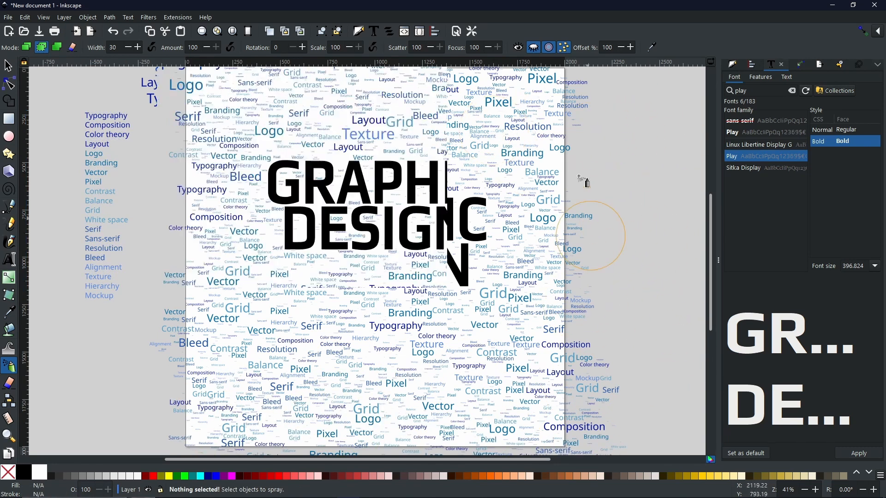
{"action": "scroll", "coordinate": [525, 216], "scroll_direction": "down", "scroll_amount": 1}
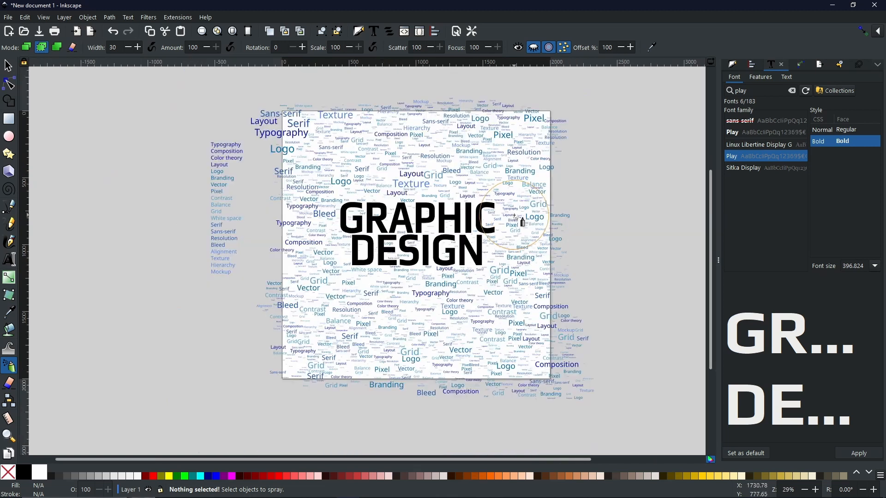
{"action": "scroll", "coordinate": [509, 199], "scroll_direction": "up", "scroll_amount": 1}
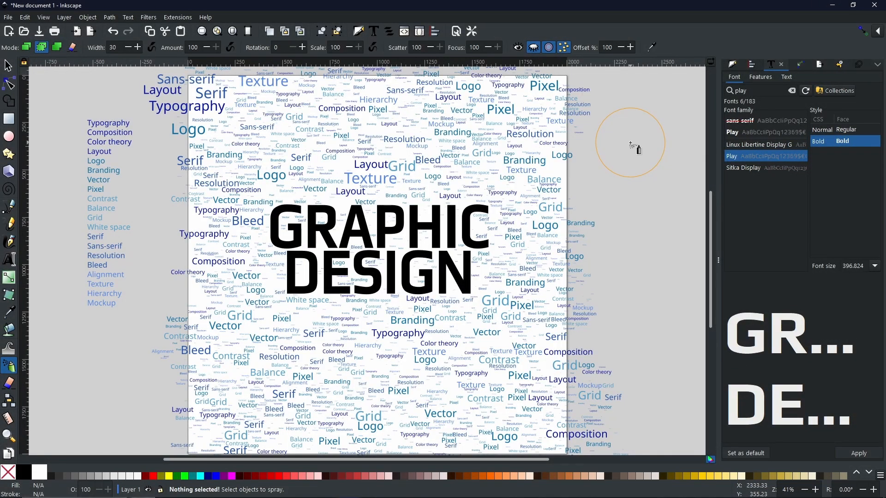
Step: Select all objects in the drawing
{"action": "key", "text": "ctrl+a"}
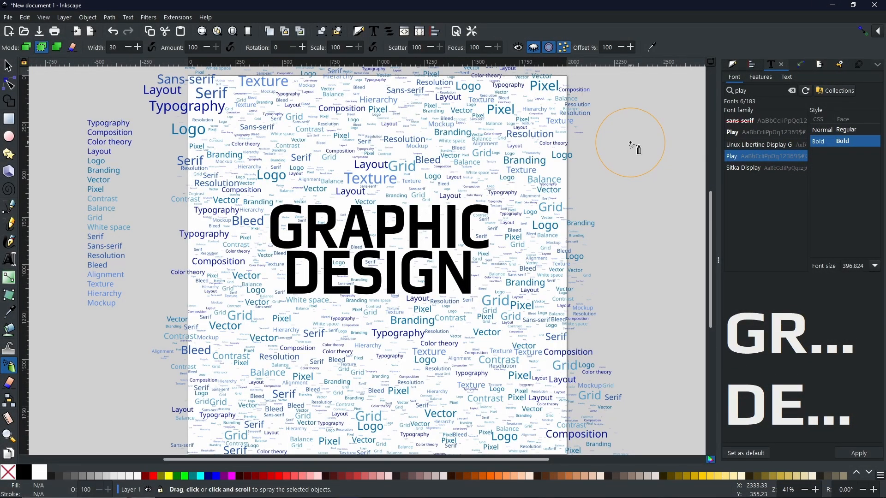